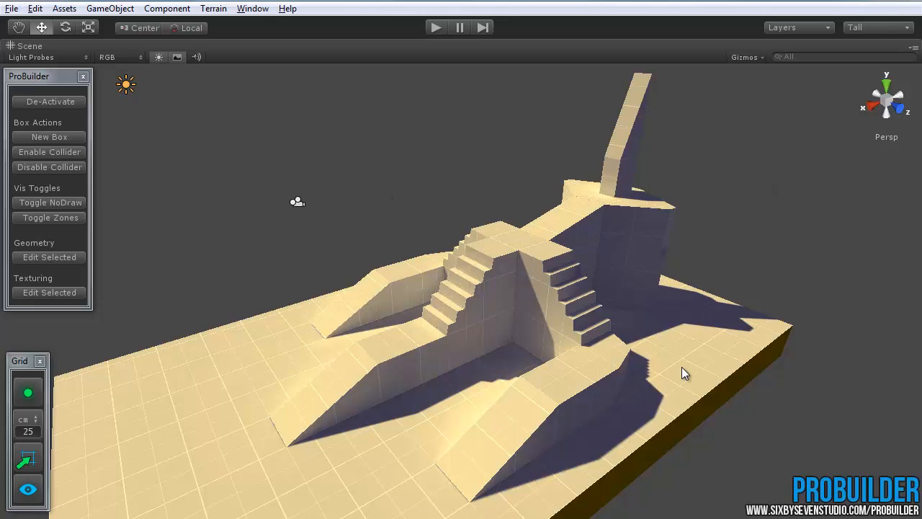
- Examine the ramps, stairs and platforms of the level from several angles
mouse_move(593, 354)
left_mouse_down("alt")
mouse_move(475, 296)
mouse_move(704, 216)
mouse_move(490, 333)
mouse_move(710, 325)
mouse_move(675, 260)
mouse_move(564, 315)
mouse_move(629, 432)
mouse_move(770, 391)
mouse_move(435, 298)
mouse_move(529, 339)
mouse_move(566, 373)
mouse_move(641, 383)
mouse_move(838, 381)
mouse_move(473, 440)
mouse_move(655, 404)
mouse_move(581, 389)
mouse_move(544, 346)
mouse_move(535, 348)
mouse_move(777, 374)
mouse_move(676, 352)
mouse_move(657, 359)
mouse_move(657, 343)
mouse_move(613, 410)
mouse_move(642, 325)
mouse_move(613, 357)
mouse_move(748, 378)
mouse_move(782, 412)
mouse_move(589, 372)
mouse_move(583, 350)
mouse_move(593, 382)
mouse_move(595, 365)
mouse_move(428, 377)
mouse_move(363, 365)
mouse_move(286, 429)
left_mouse_up("alt")
scroll(584, 352, "up", 2)
middle_click_drag(410, 386, 411, 366)
scroll(412, 366, "up", 4)
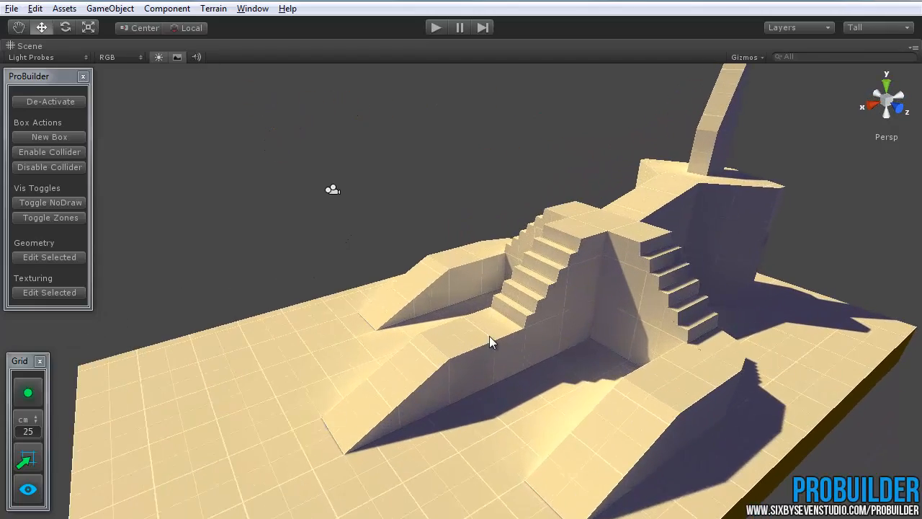
scroll(498, 333, "down", 1)
left_click_drag(522, 330, 481, 329, "alt")
scroll(481, 328, "up", 1)
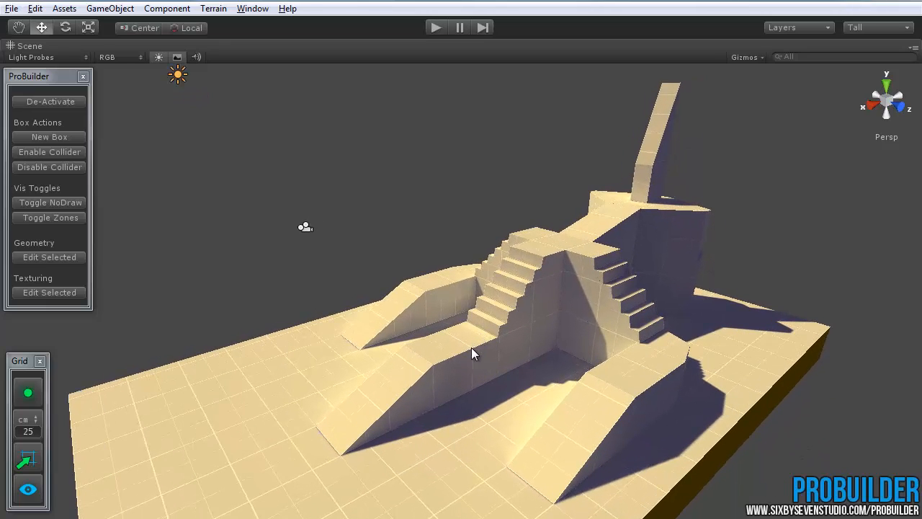
left_click_drag(469, 370, 518, 392, "alt")
scroll(492, 371, "up", 2)
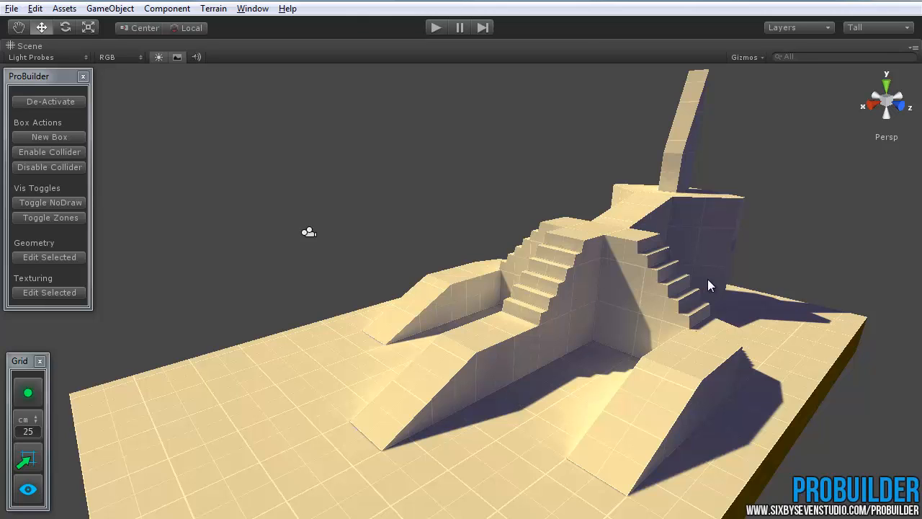
left_click_drag(708, 279, 487, 308, "alt")
scroll(484, 309, "up", 2)
- Slide the middle ramp away from the central stairs and lift the side ramp off the floor
left_click(443, 338)
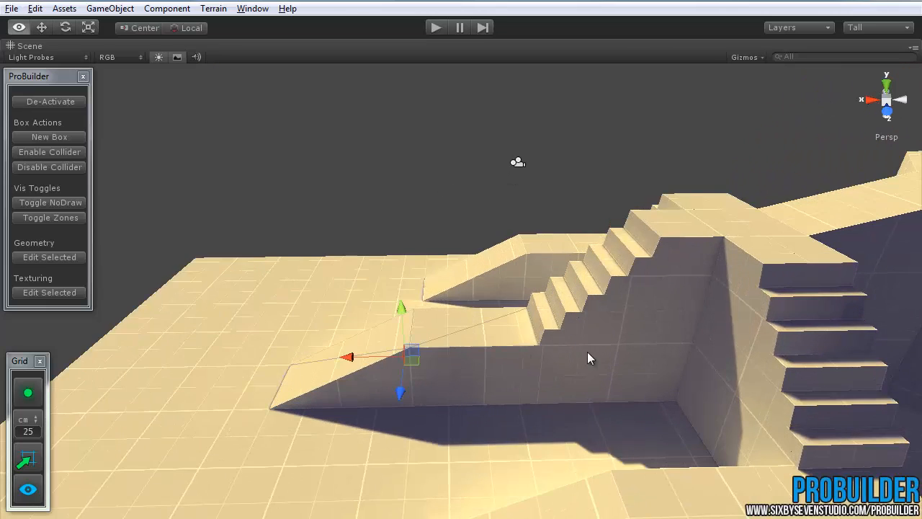
left_click_drag(588, 352, 478, 345, "alt")
left_click_drag(313, 333, 130, 311)
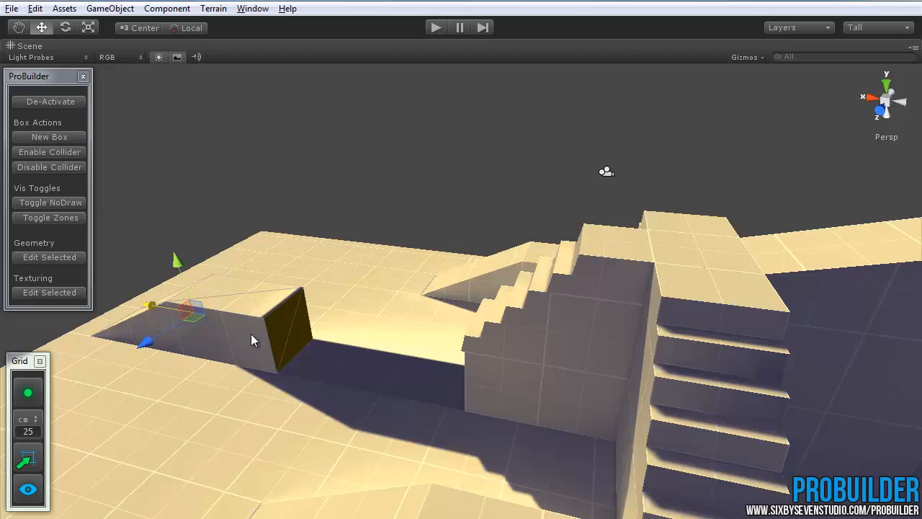
left_click_drag(417, 406, 706, 256, "alt")
left_click_drag(697, 199, 710, 70)
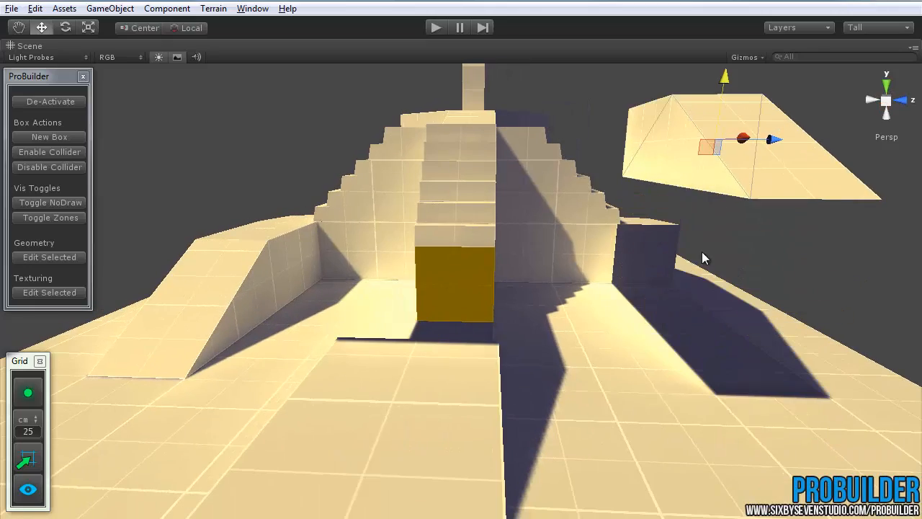
- Pull the small block beside the side stairs outward and examine the hidden faces exposed between the separated pieces
left_click_drag(702, 253, 420, 432, "alt")
scroll(503, 348, "up", 5)
middle_click_drag(288, 381, 498, 378)
scroll(497, 378, "down", 5)
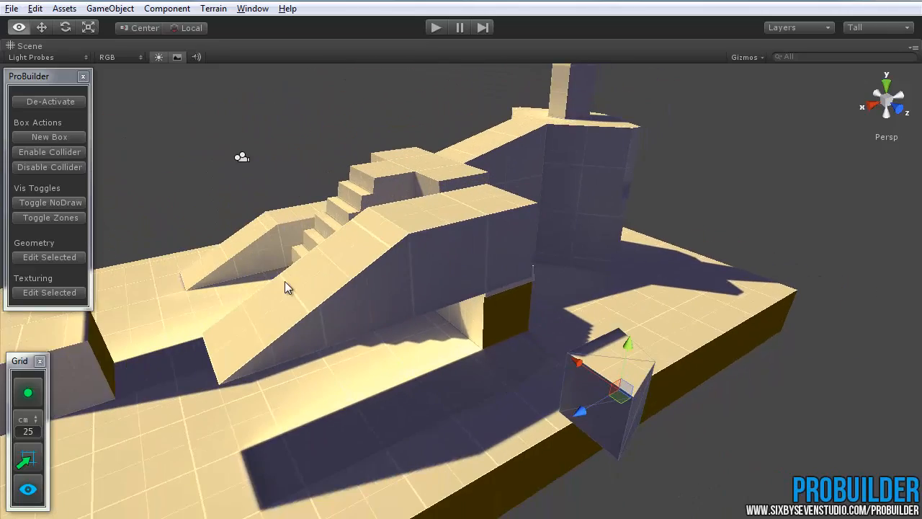
left_click_drag(285, 281, 384, 279, "alt")
scroll(492, 366, "down", 3)
middle_click_drag(411, 374, 528, 367)
scroll(529, 366, "down", 2)
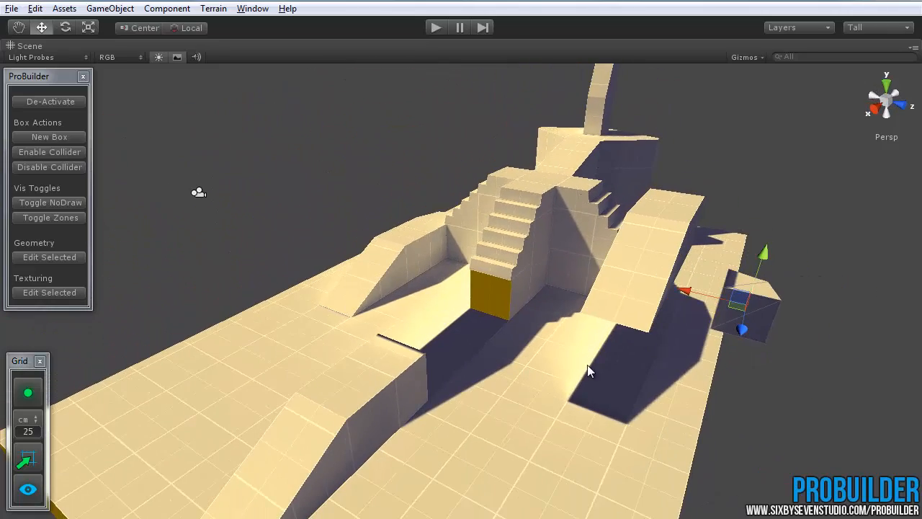
left_click_drag(587, 364, 369, 369, "alt")
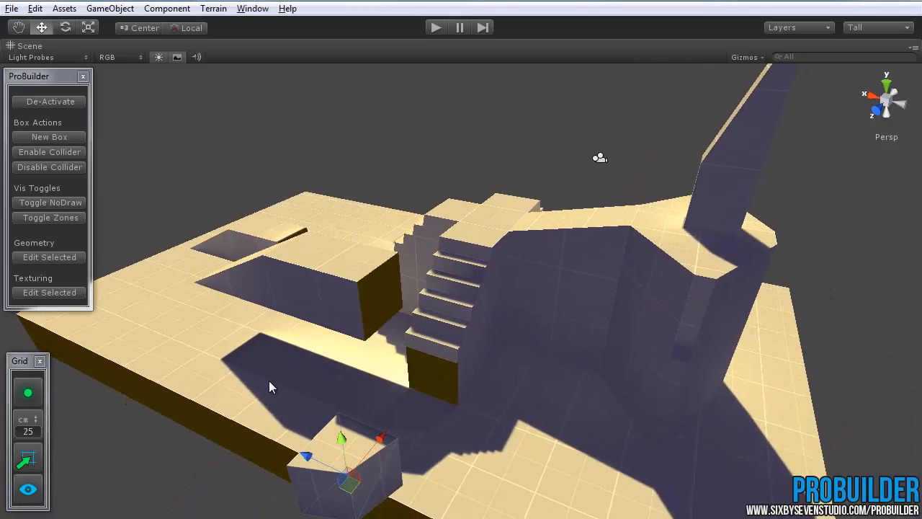
left_click_drag(268, 381, 396, 224, "alt")
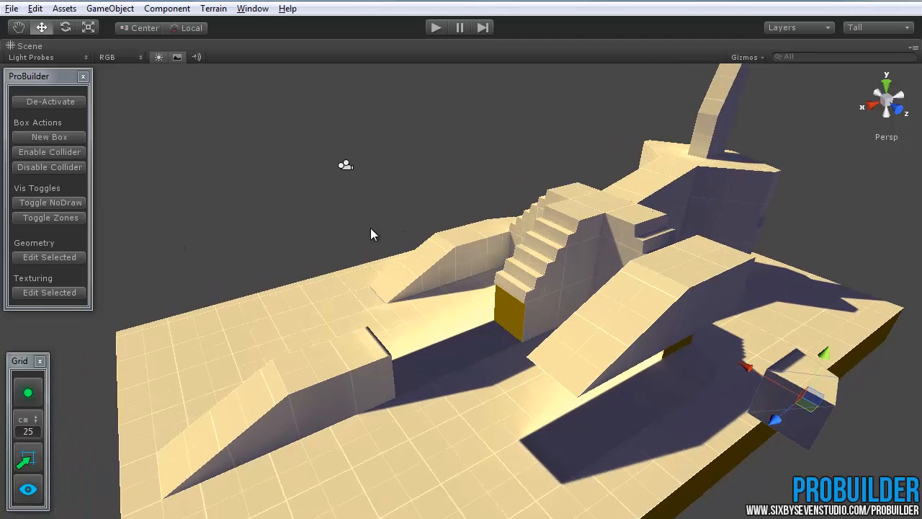
left_click_drag(564, 365, 592, 361, "alt")
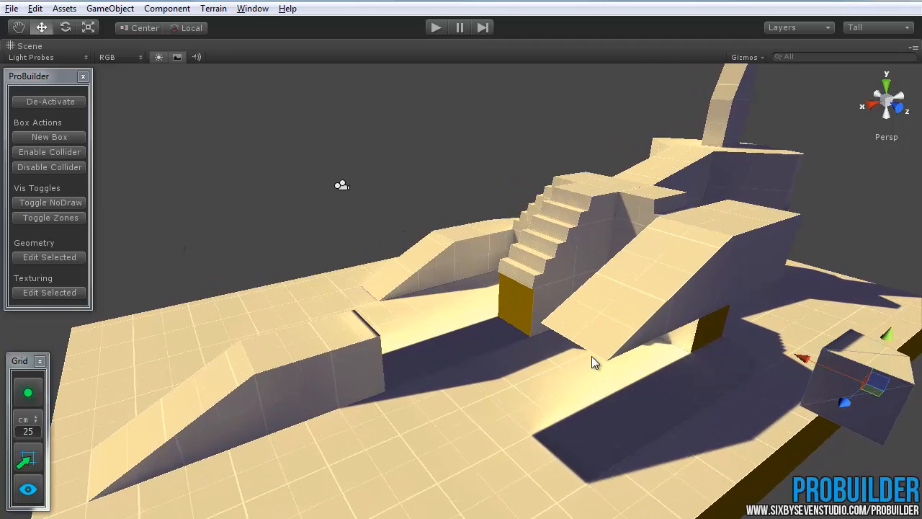
- Undo the moves of the small block and both ramps, and clear the selection
key("ctrl+z")
key("ctrl+z")
key("ctrl+z")
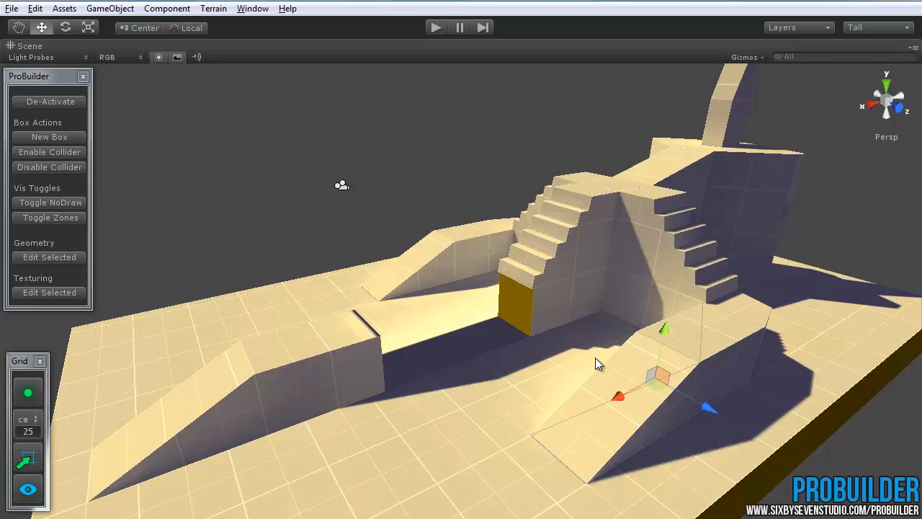
key("ctrl+z")
key("ctrl+z")
left_click_drag(572, 313, 504, 264, "alt")
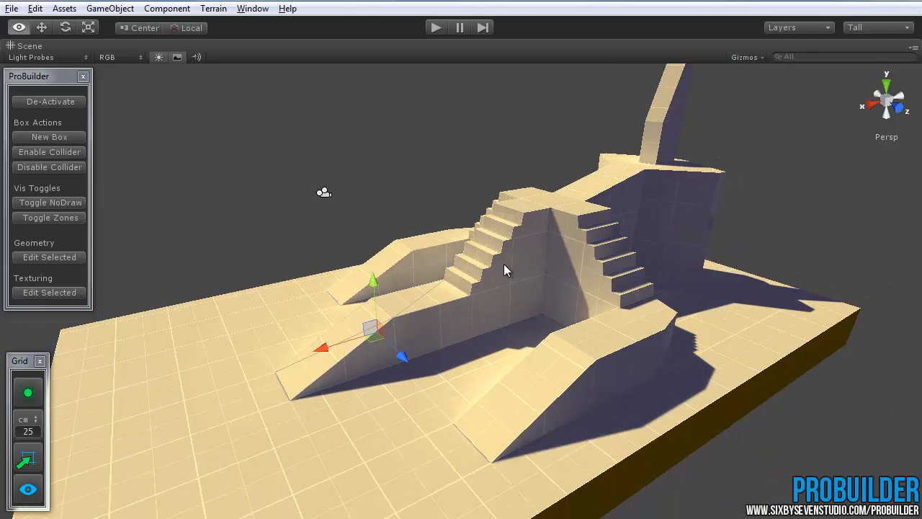
middle_click_drag(505, 260, 508, 278)
left_click(487, 235)
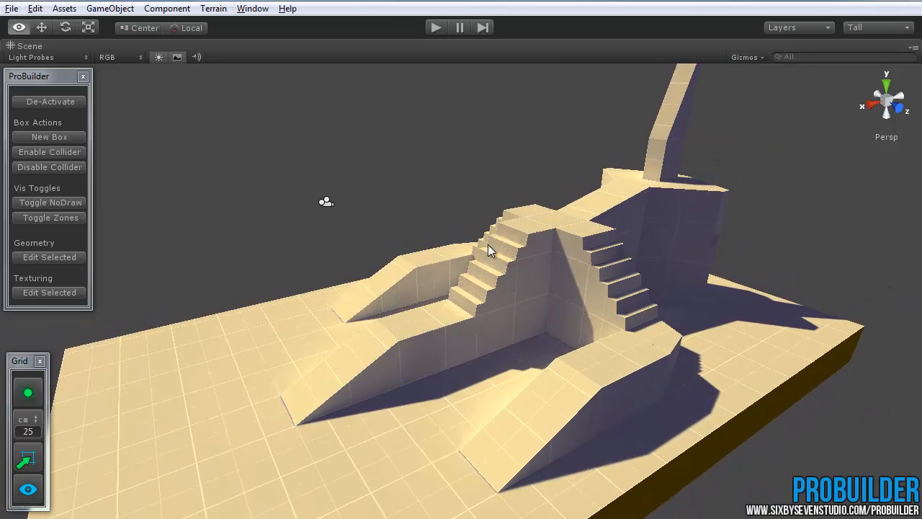
left_click_drag(488, 244, 502, 263, "alt")
scroll(501, 286, "down", 3)
left_click_drag(521, 311, 510, 289, "alt")
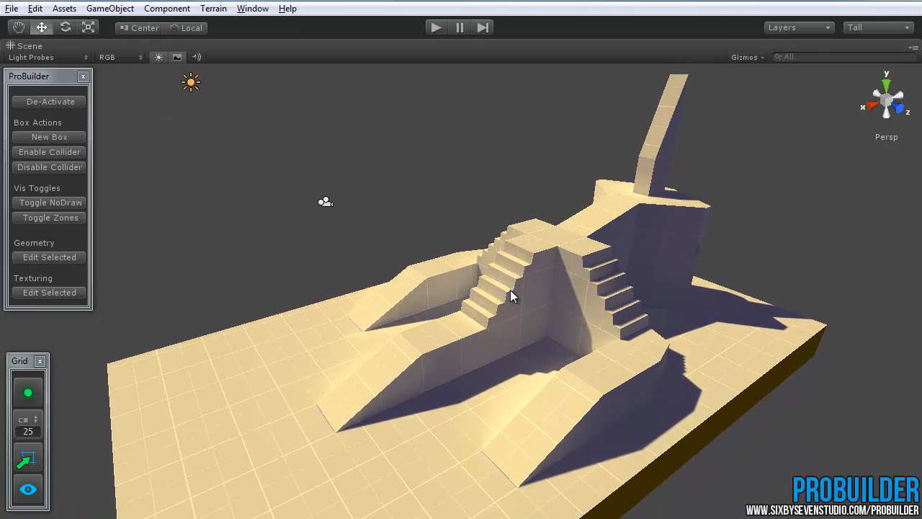
middle_click_drag(438, 265, 441, 265)
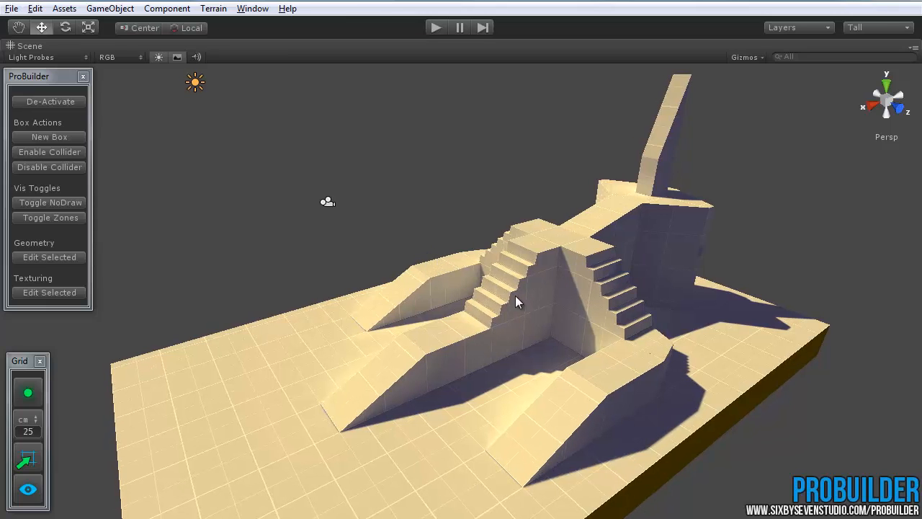
- Restore the Scene view from its maximized state to the normal editor layout
key("shift+space")
left_click_drag(403, 347, 383, 315, "alt")
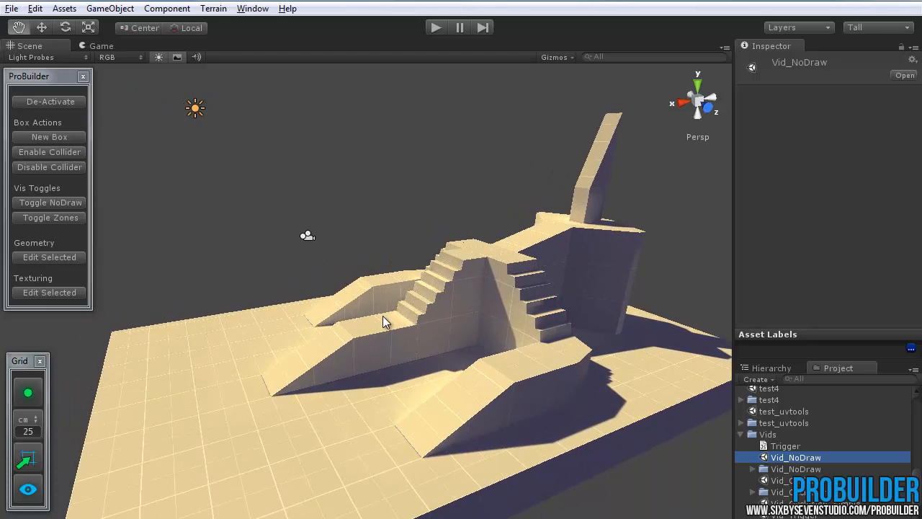
scroll(383, 369, "down", 3)
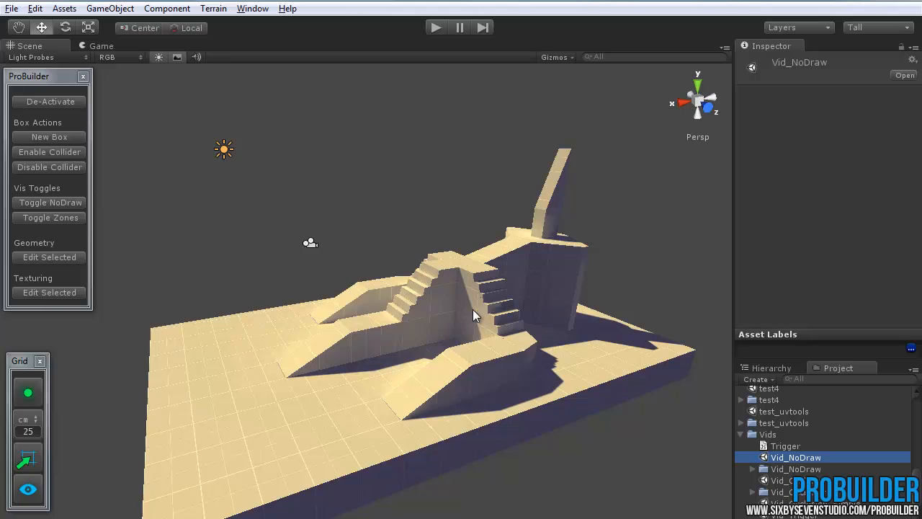
middle_click_drag(450, 311, 442, 330)
scroll(452, 348, "up", 3)
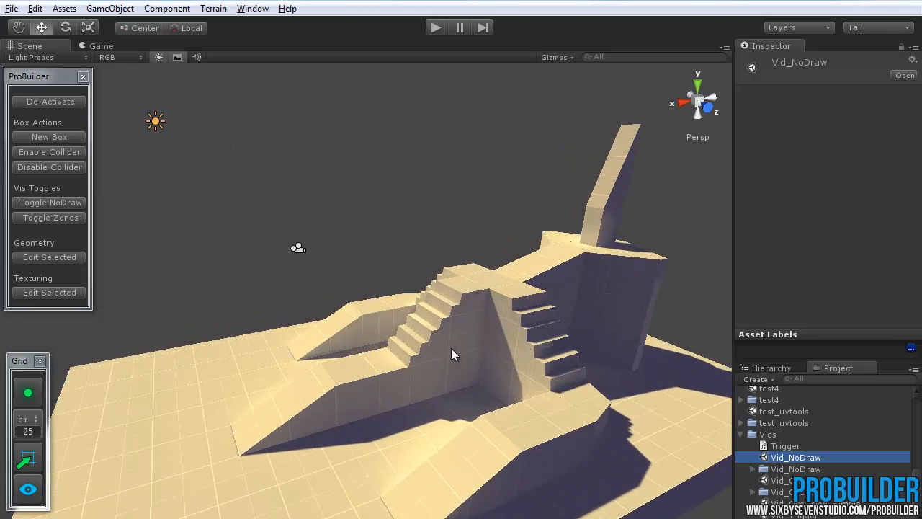
left_click_drag(451, 348, 457, 320, "alt")
scroll(498, 339, "up", 2)
- Select the middle ramp, start ProBuilder texture editing on it, and clear the selection
left_click(340, 324)
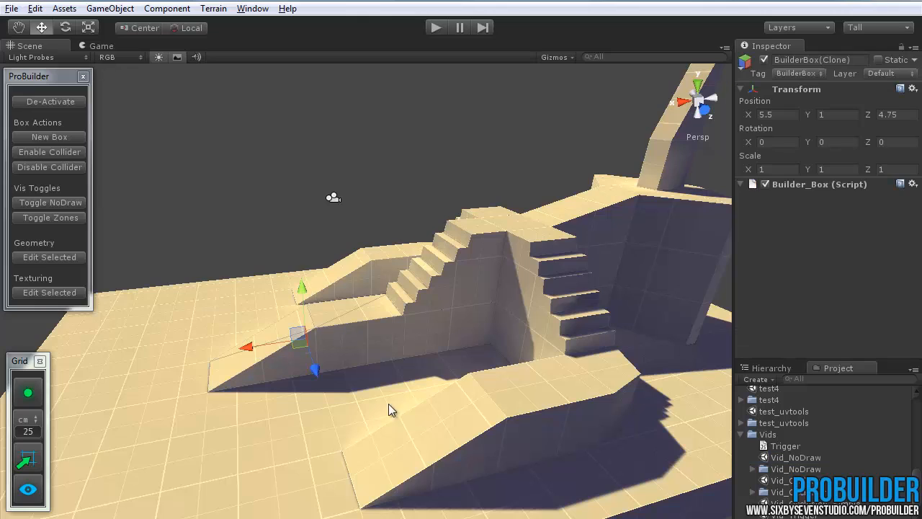
mouse_move(387, 405)
left_mouse_down("alt")
mouse_move(552, 410)
mouse_move(451, 348)
mouse_move(431, 372)
left_mouse_up("alt")
scroll(432, 366, "up", 1)
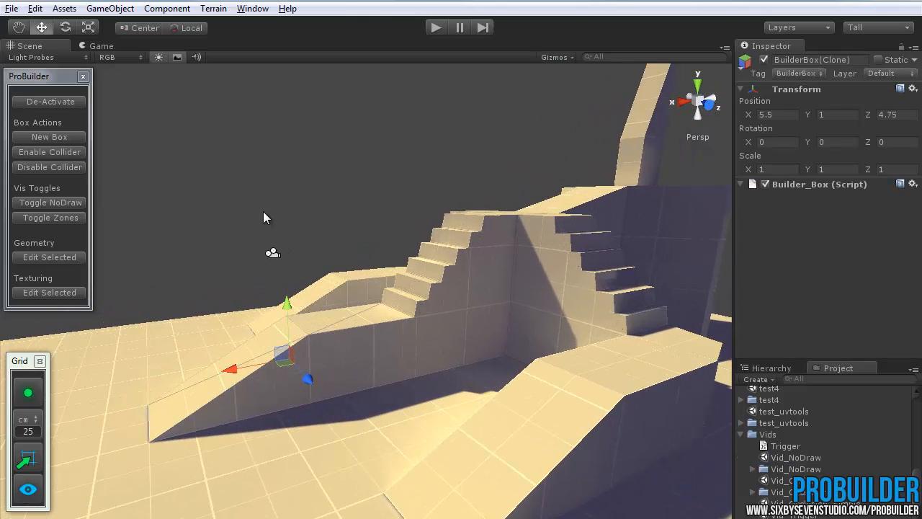
left_click(47, 293)
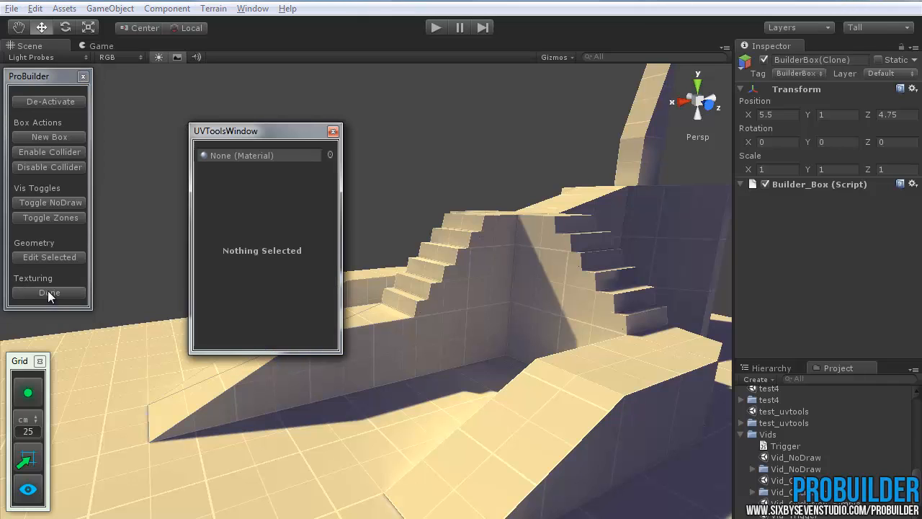
left_click_drag(437, 220, 494, 248, "alt")
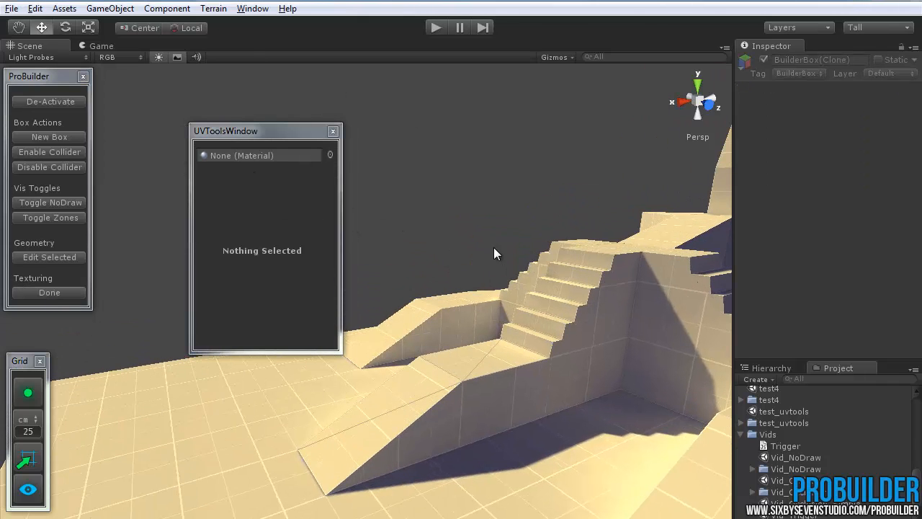
left_click(486, 190)
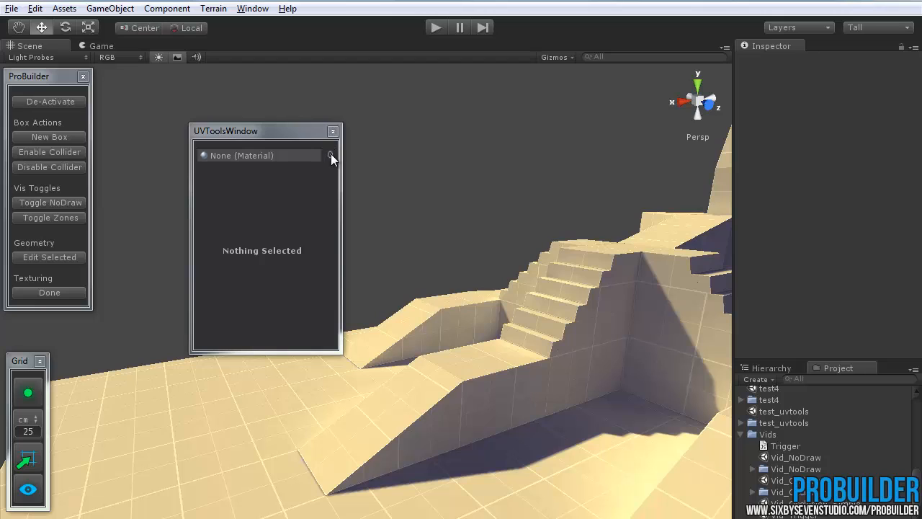
- Choose NoDraw as the material for texture editing
left_click(330, 156)
scroll(458, 218, "down", 2)
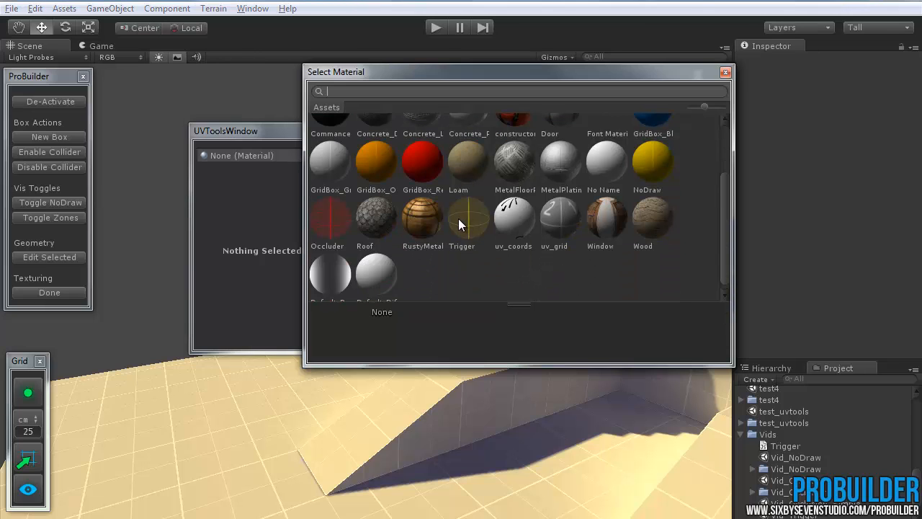
double_click(650, 171)
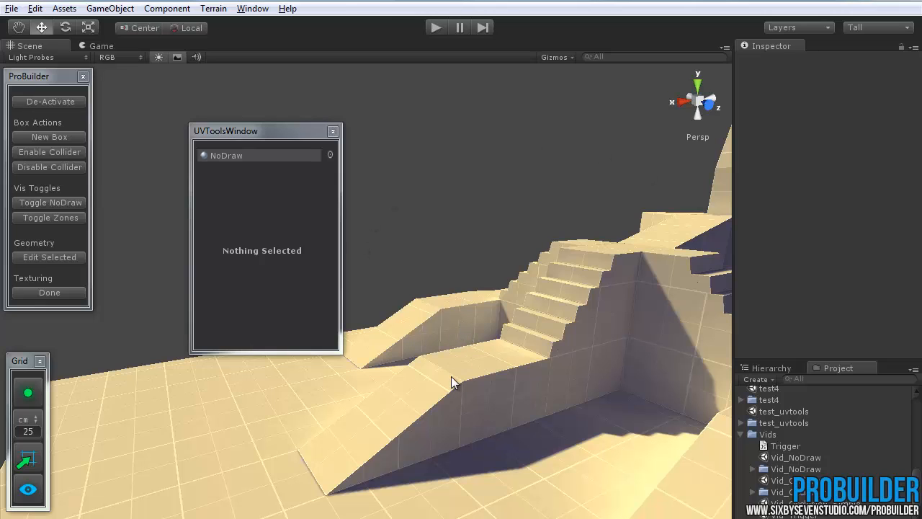
- Move the UV tools window clear of the model and maximize the Scene view
left_click_drag(468, 332, 402, 258, "alt")
left_click_drag(271, 132, 834, 74)
left_click_drag(449, 268, 661, 349, "alt")
key("shift+space")
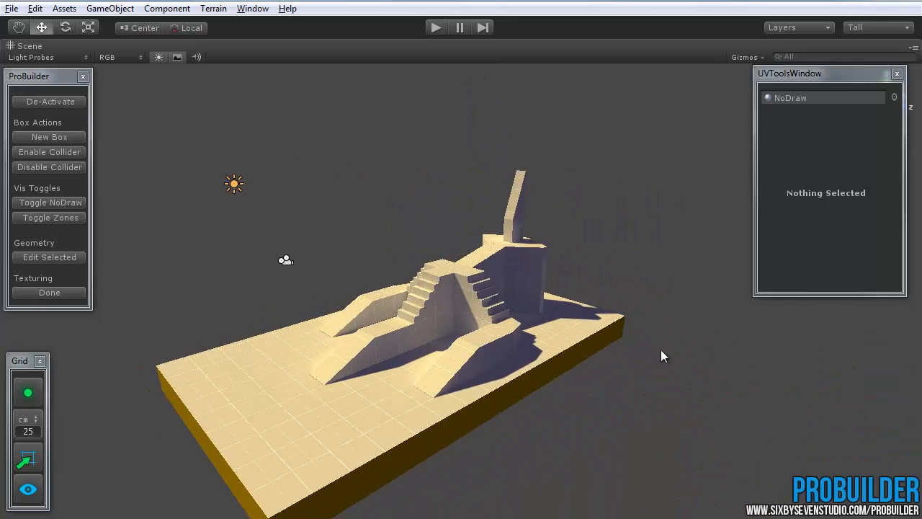
- Examine the NoDraw-textured faces on the underside of the level
scroll(511, 425, "up", 6)
left_click_drag(492, 376, 453, 424, "alt")
scroll(495, 321, "up", 3)
scroll(500, 321, "up", 3)
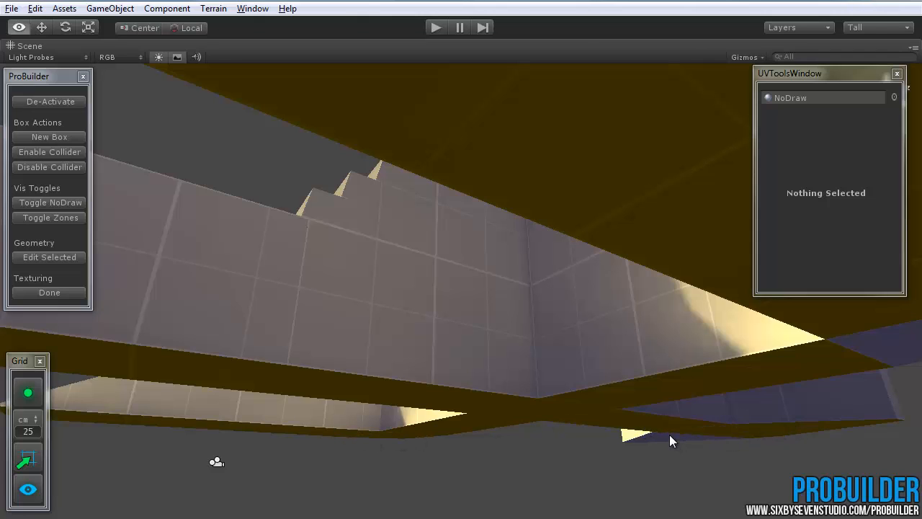
left_click_drag(670, 435, 770, 317, "alt")
left_click_drag(391, 409, 449, 329, "alt")
- Finish texture editing, hide all NoDraw faces, and check the level from underneath
left_click(44, 291)
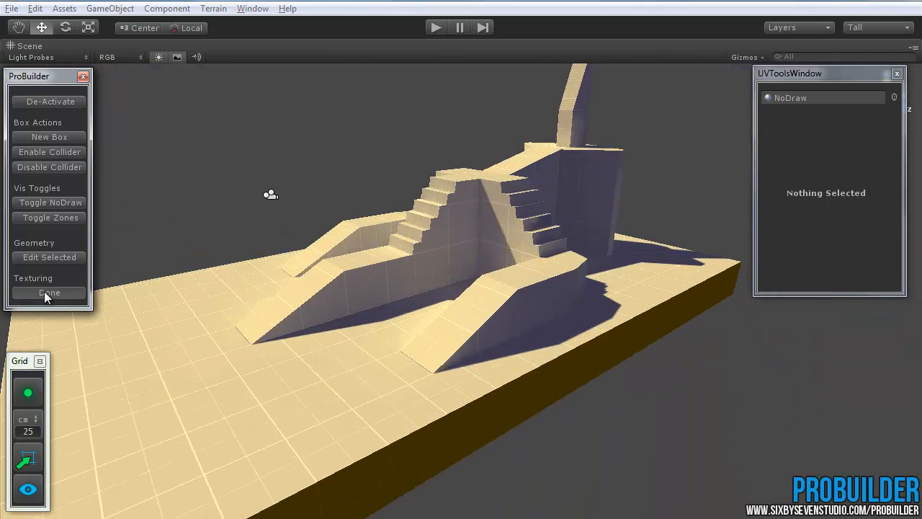
middle_click_drag(241, 282, 261, 299)
scroll(262, 299, "up", 3)
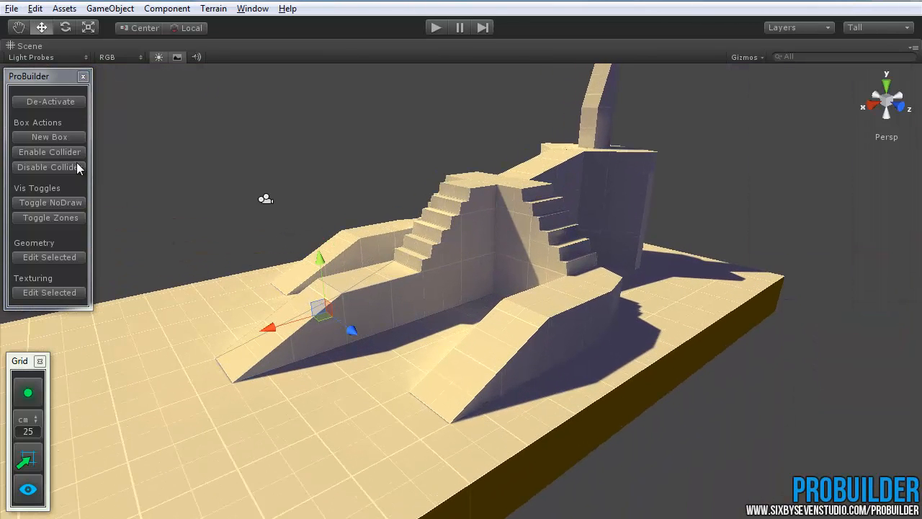
left_click(45, 201)
left_click_drag(331, 296, 634, 103, "alt")
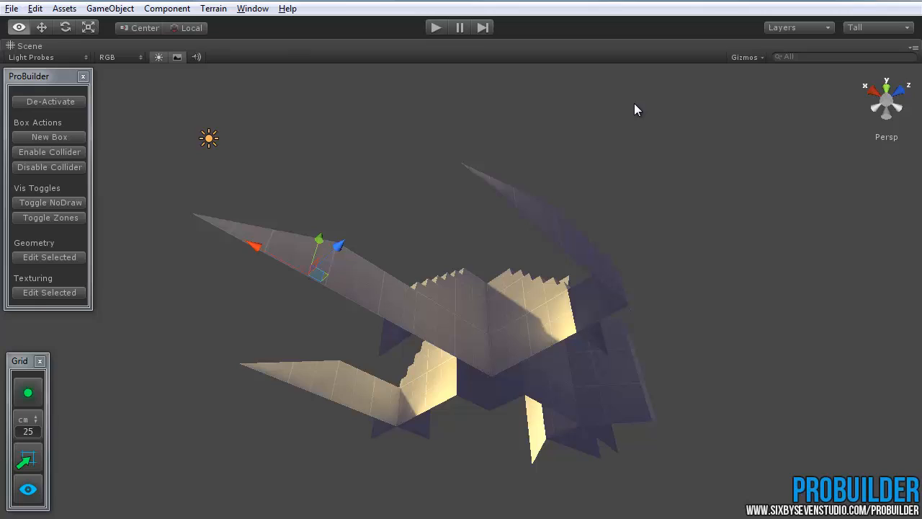
- Start texture editing again and choose the NoDraw material
left_click(566, 229)
left_click(67, 293)
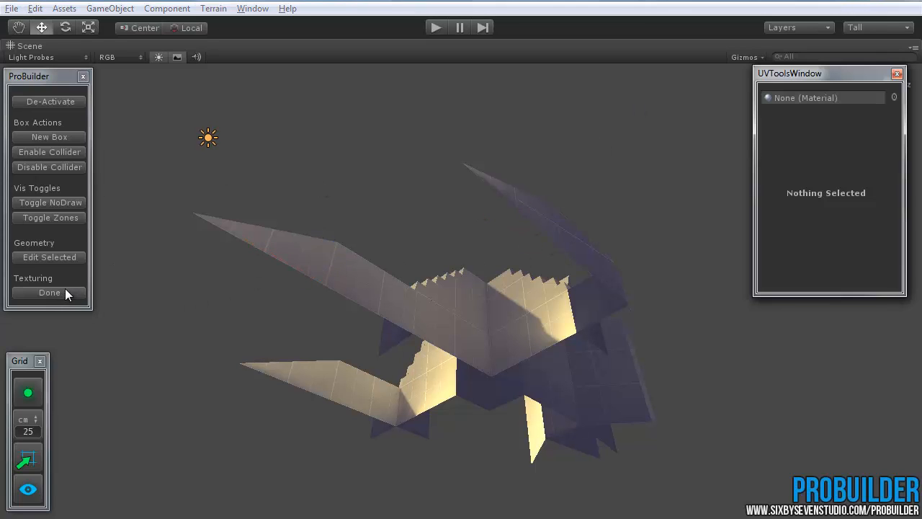
left_click(881, 98)
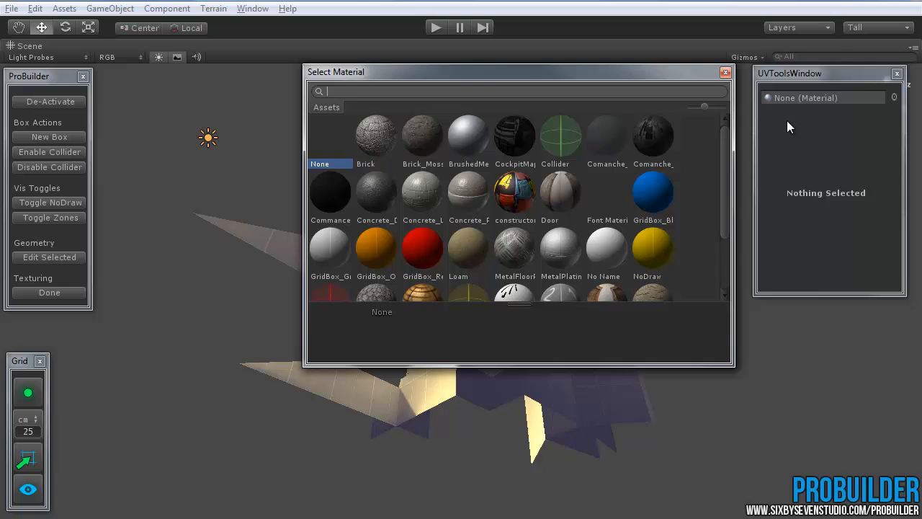
double_click(679, 243)
- Apply the NoDraw material to the hidden faces of the level pieces from underneath
left_click_drag(654, 253, 340, 217, "alt")
left_click(337, 177)
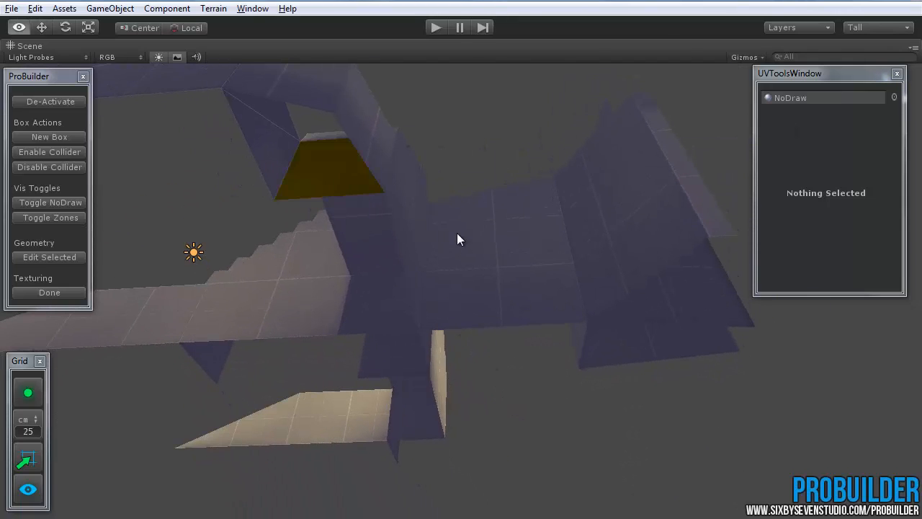
left_click_drag(457, 232, 397, 306, "alt")
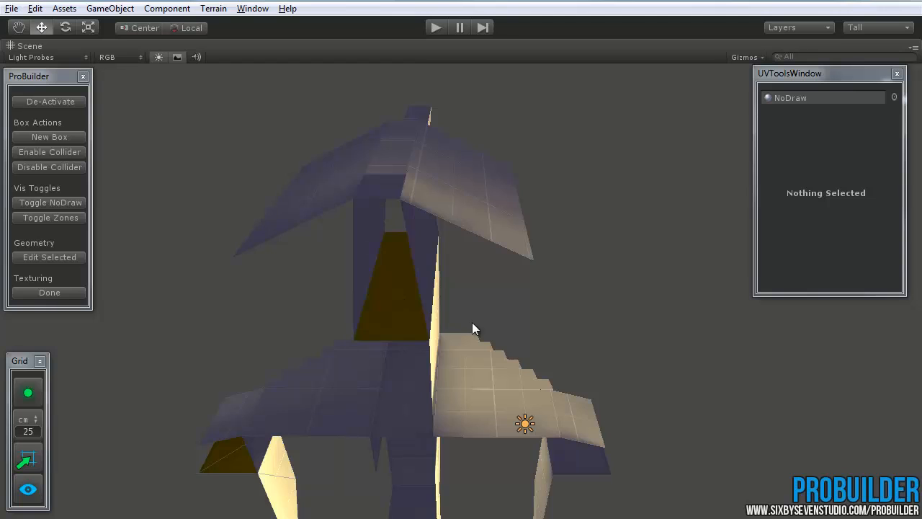
- Inspect the NoDraw faces from underneath the level, then check the finished geometry from above
left_click_drag(474, 325, 397, 289, "alt")
left_click_drag(582, 348, 340, 305, "alt")
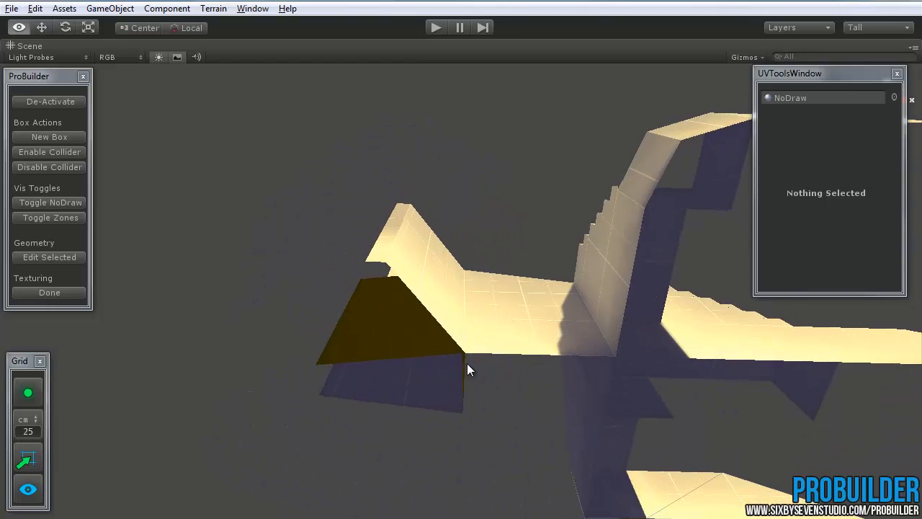
left_click_drag(468, 370, 858, 377, "alt")
left_click_drag(254, 206, 524, 259, "alt")
left_click_drag(503, 254, 475, 335, "alt")
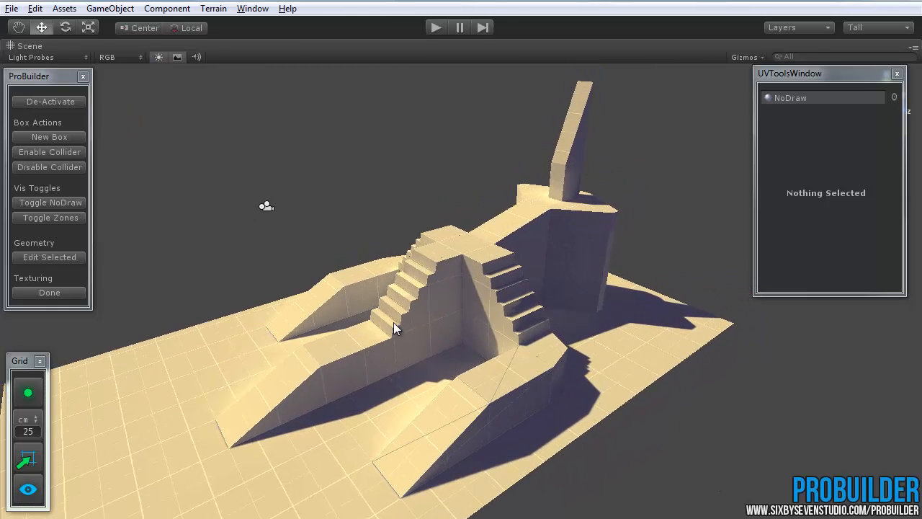
middle_click_drag(454, 400, 520, 393)
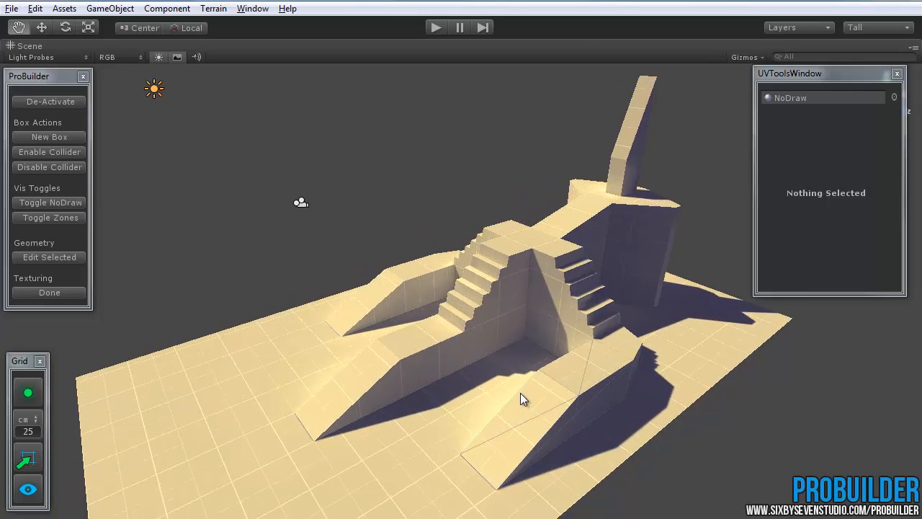
left_click_drag(610, 278, 586, 303, "alt")
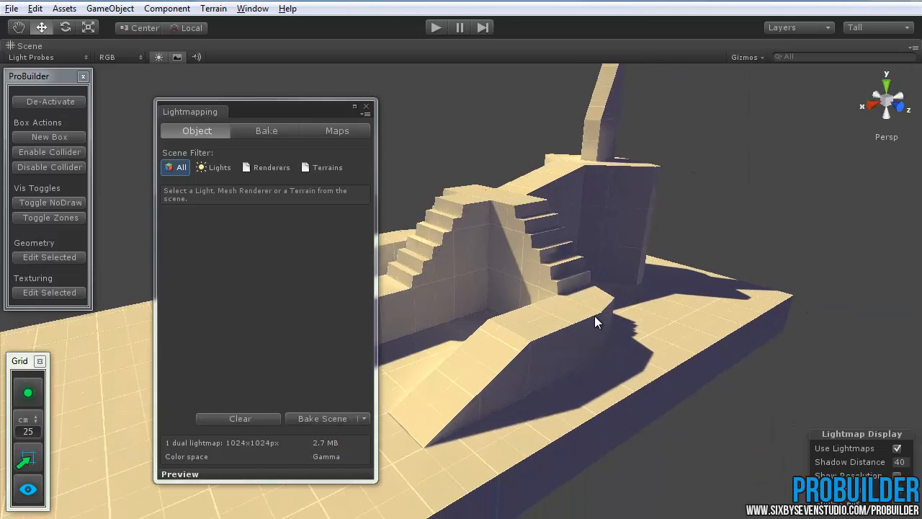
- Open the templestairs scene from the project assets and return to the maximized scene view
left_click_drag(594, 316, 693, 329, "alt")
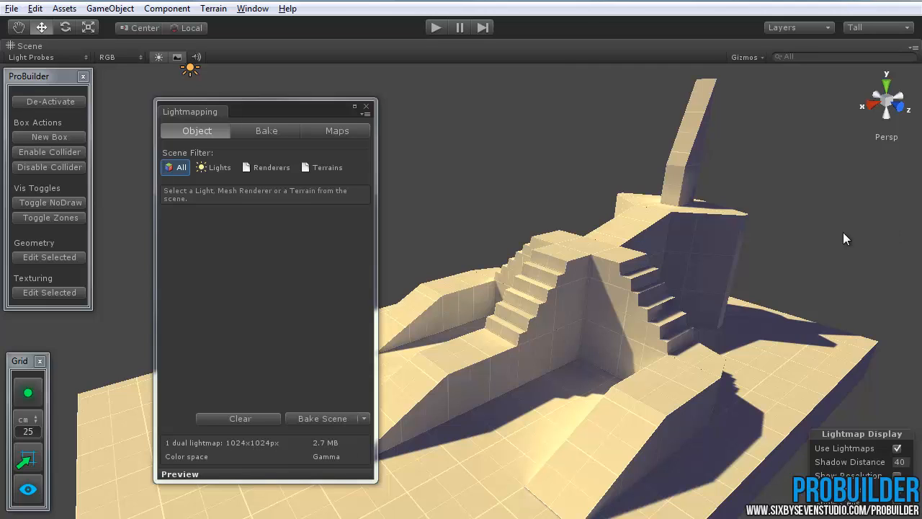
key("shift+space")
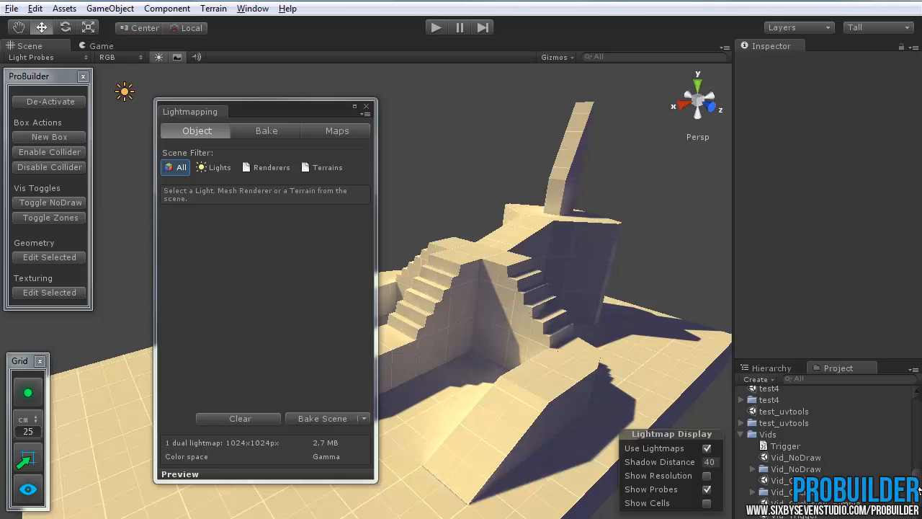
scroll(915, 461, "up", 5)
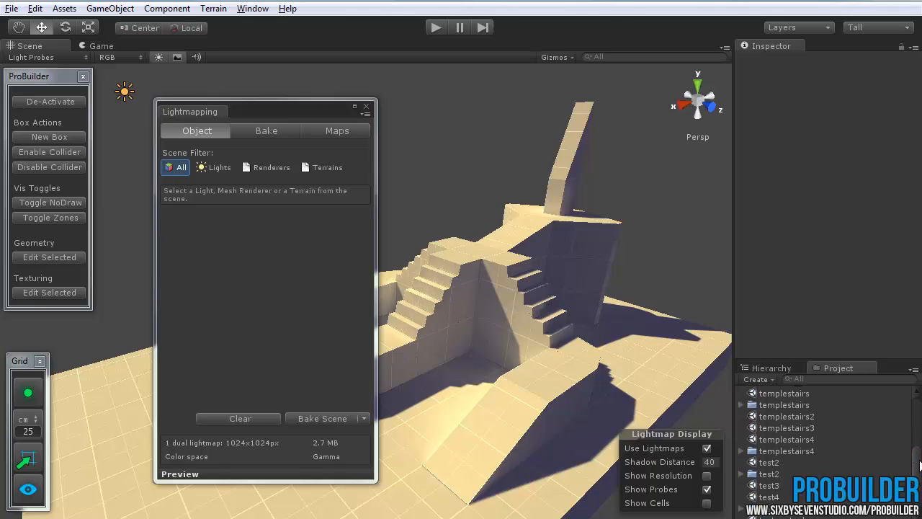
left_click(787, 427)
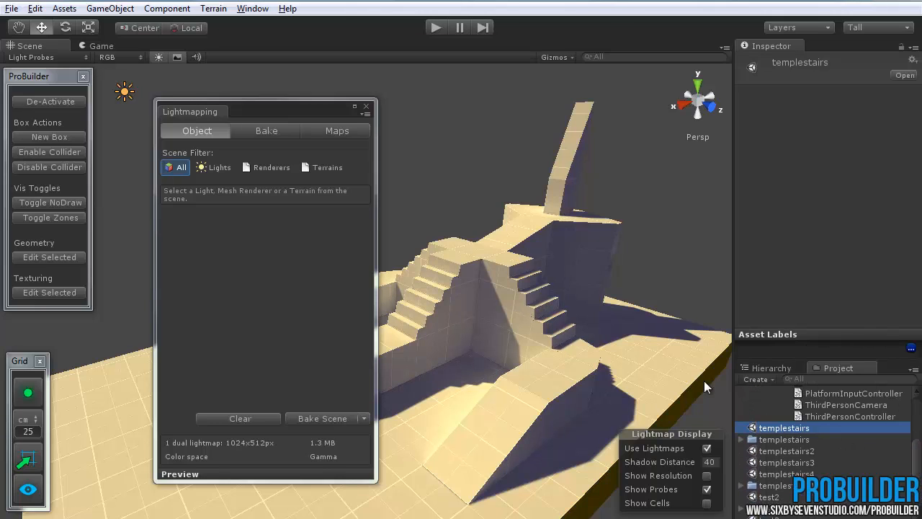
key("shift+space")
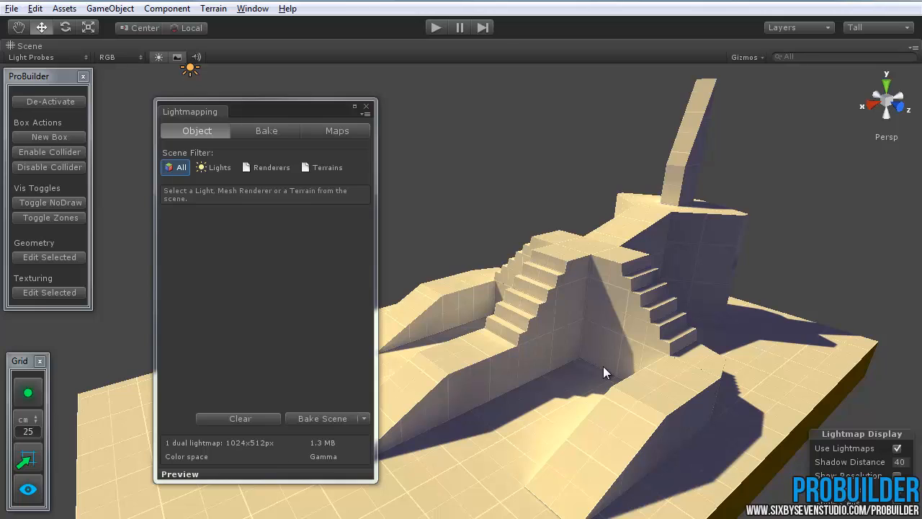
- Examine the scene's baked lightmap dimensions and memory size alongside the level geometry
middle_click_drag(493, 358, 520, 372)
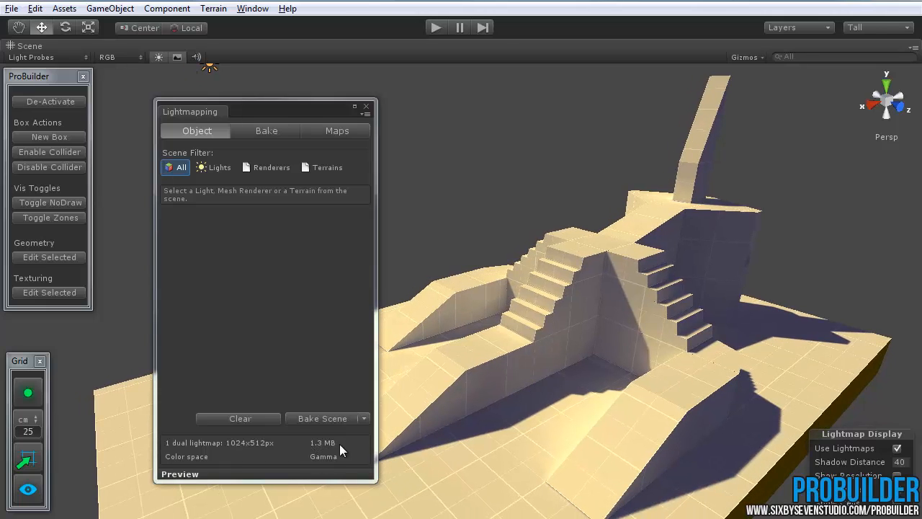
left_click_drag(518, 376, 447, 396, "alt")
scroll(542, 337, "down", 1)
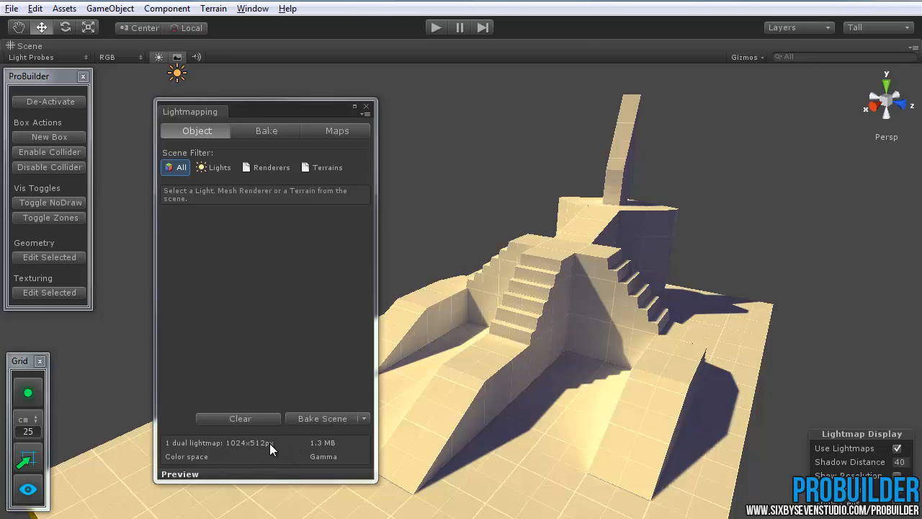
left_click_drag(474, 359, 430, 345, "alt")
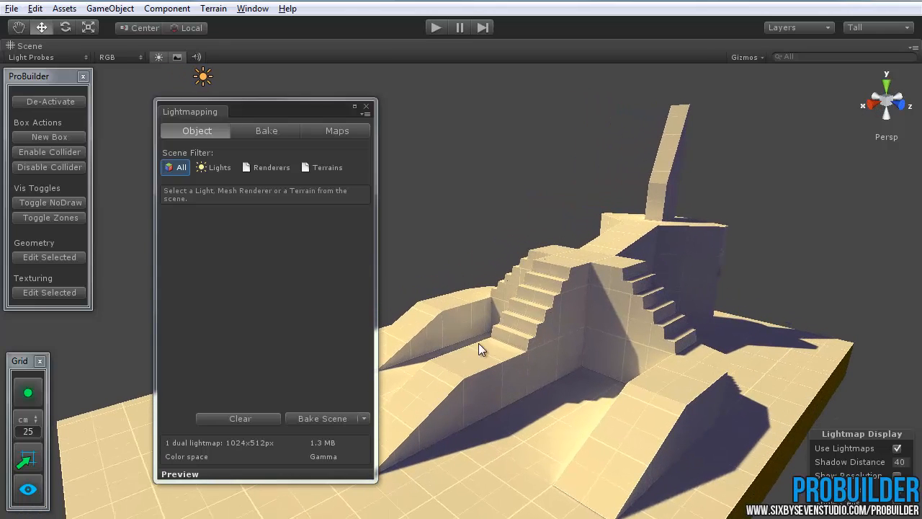
middle_click_drag(532, 348, 513, 334)
scroll(510, 352, "up", 1)
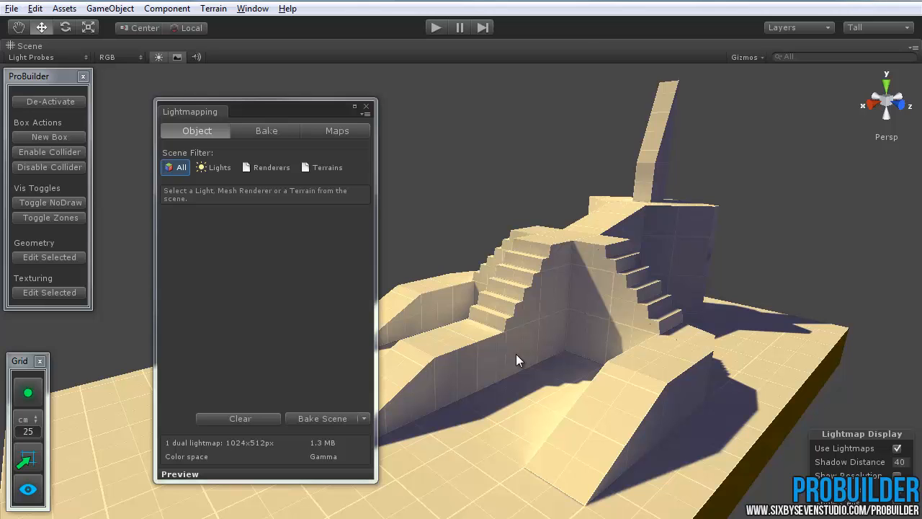
left_click_drag(516, 354, 579, 358, "alt")
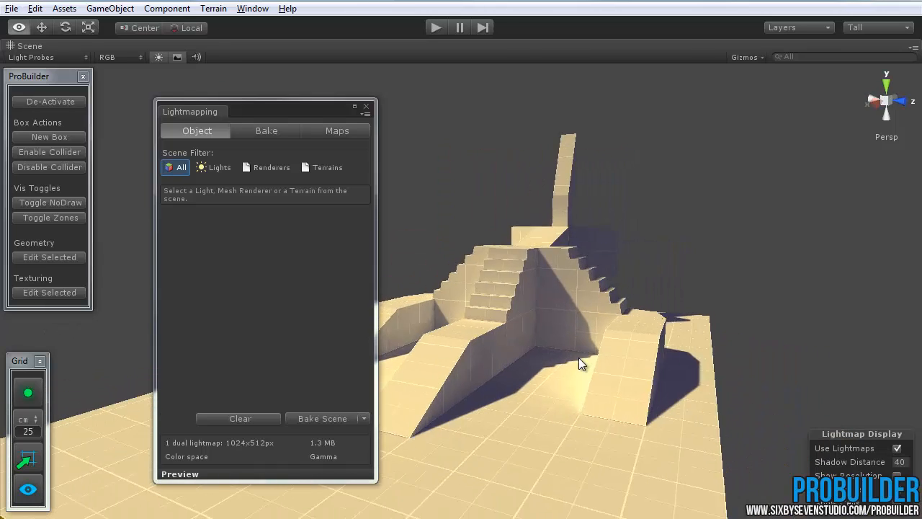
- Close the Lightmapping window and hide the NoDraw faces of the level
left_click(366, 106)
left_click_drag(505, 201, 509, 261, "alt")
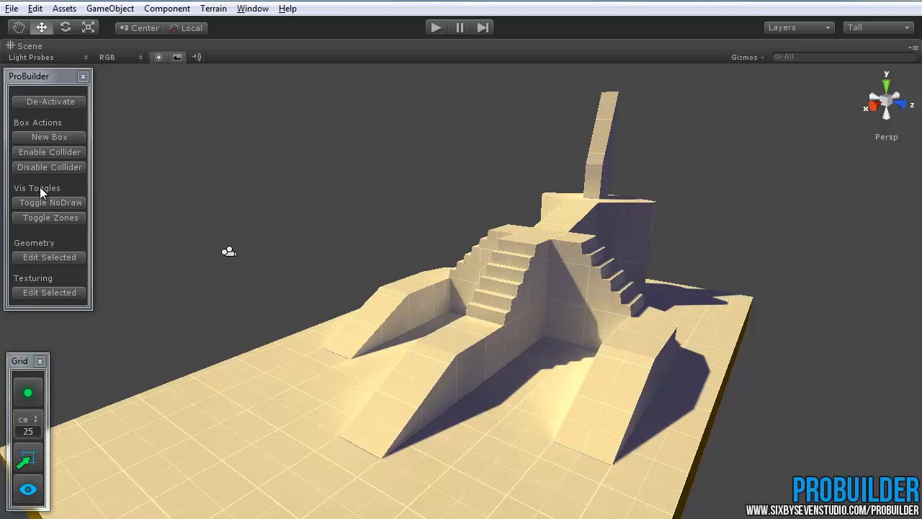
left_click(54, 204)
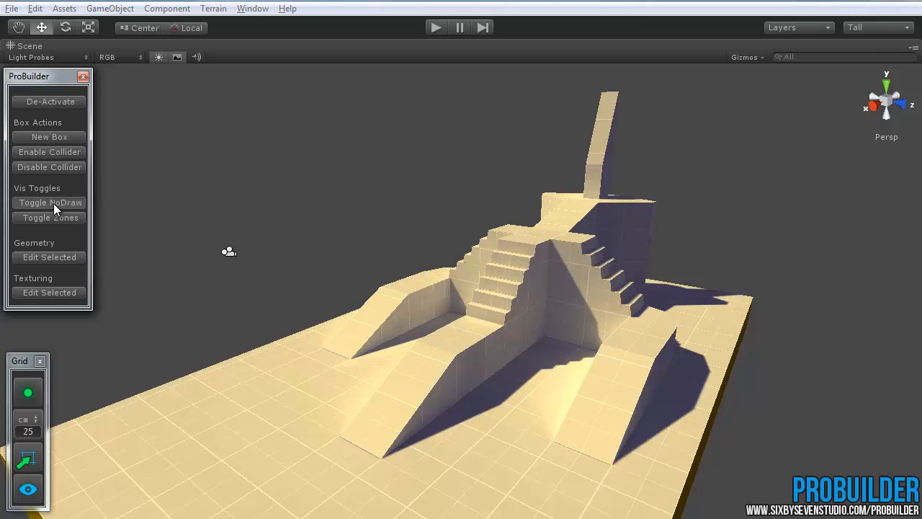
left_click_drag(274, 305, 154, 192, "alt")
left_click(68, 203)
left_click_drag(605, 353, 468, 287, "alt")
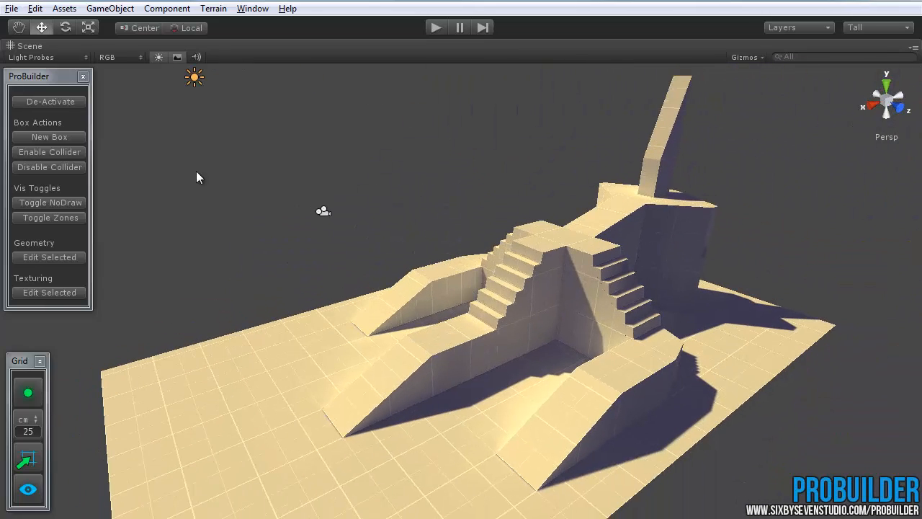
- Switch the NoDraw faces on and off repeatedly and compare the level from several angles
left_click_drag(407, 302, 290, 189, "alt")
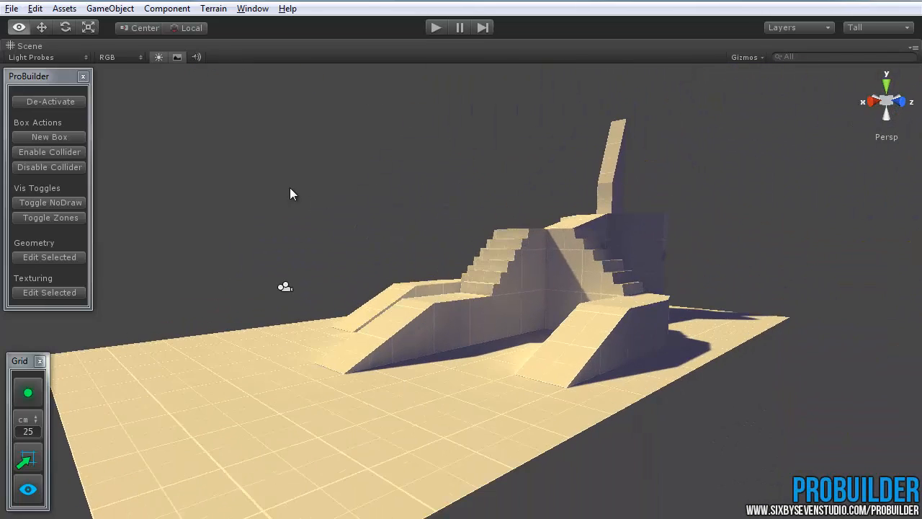
left_click(74, 202)
left_click_drag(357, 357, 299, 292, "alt")
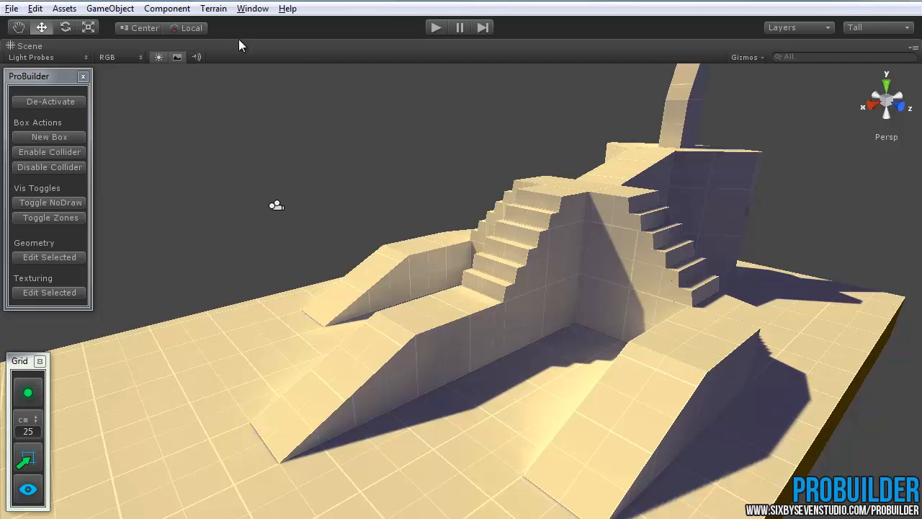
left_click_drag(370, 267, 439, 296, "alt")
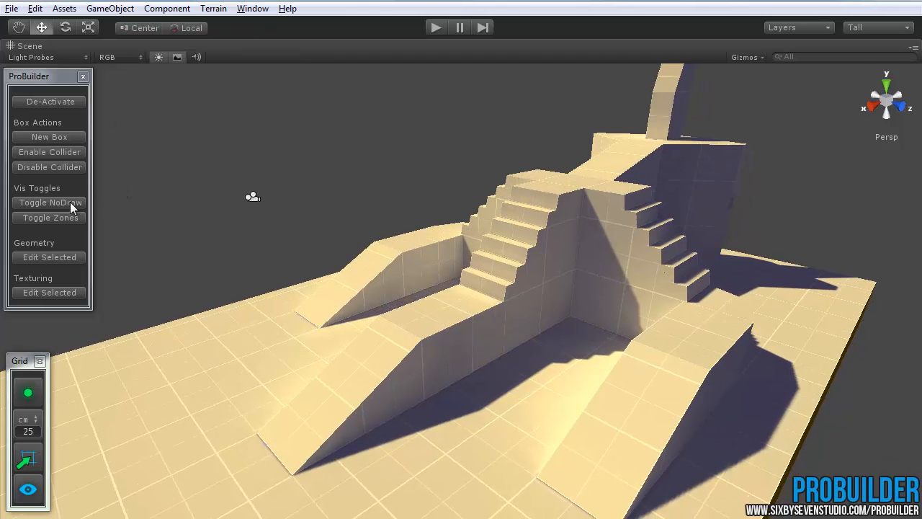
left_click(63, 204)
left_click_drag(408, 333, 474, 298, "alt")
scroll(396, 317, "down", 3)
left_click(62, 219)
scroll(474, 297, "up", 3)
middle_click_drag(474, 298, 490, 315)
scroll(490, 315, "down", 3)
left_click(65, 203)
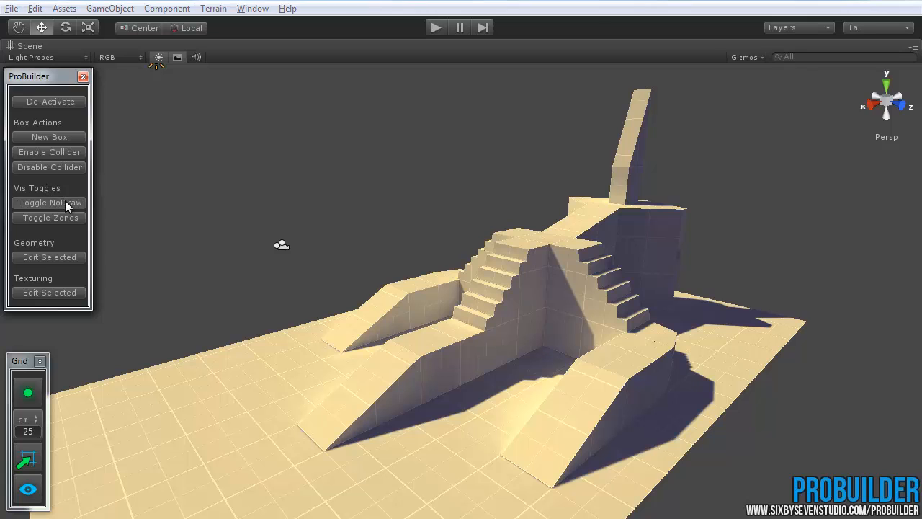
- Select the ramp in front of the left staircase and move it away from the stairs
left_click_drag(403, 314, 288, 365, "alt")
left_click(448, 348)
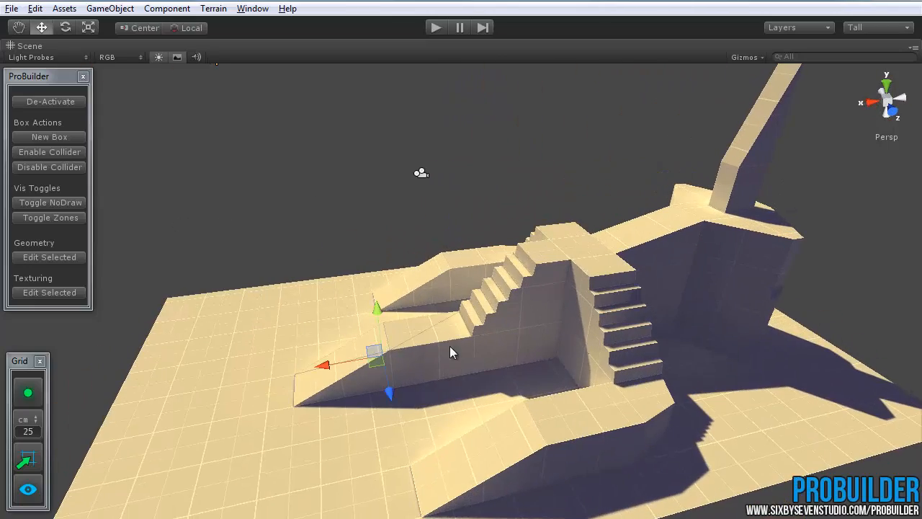
left_click_drag(449, 346, 526, 352, "alt")
left_click_drag(324, 334, 206, 320)
left_click_drag(206, 319, 340, 351, "alt")
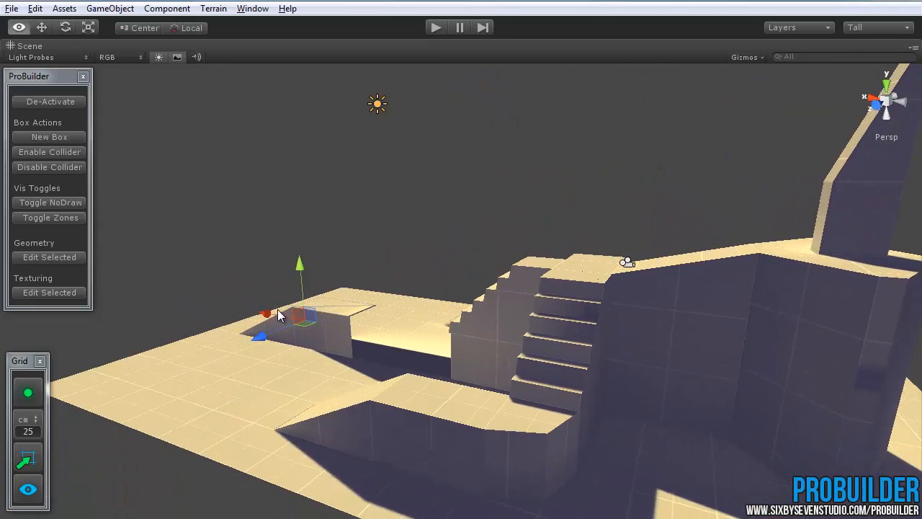
- Show the NoDraw faces and inspect the staircase side exposed by the moved ramp
left_click(65, 204)
left_click_drag(438, 360, 650, 375, "alt")
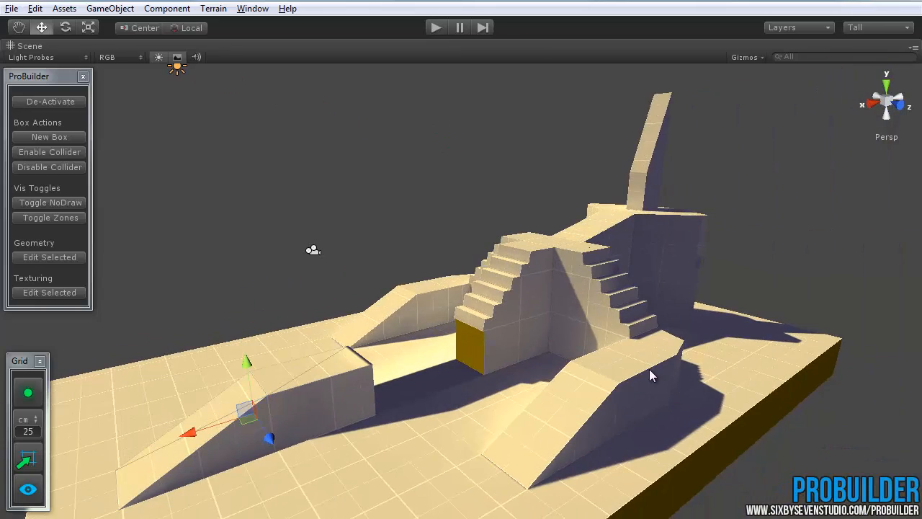
left_click_drag(451, 373, 472, 373, "alt")
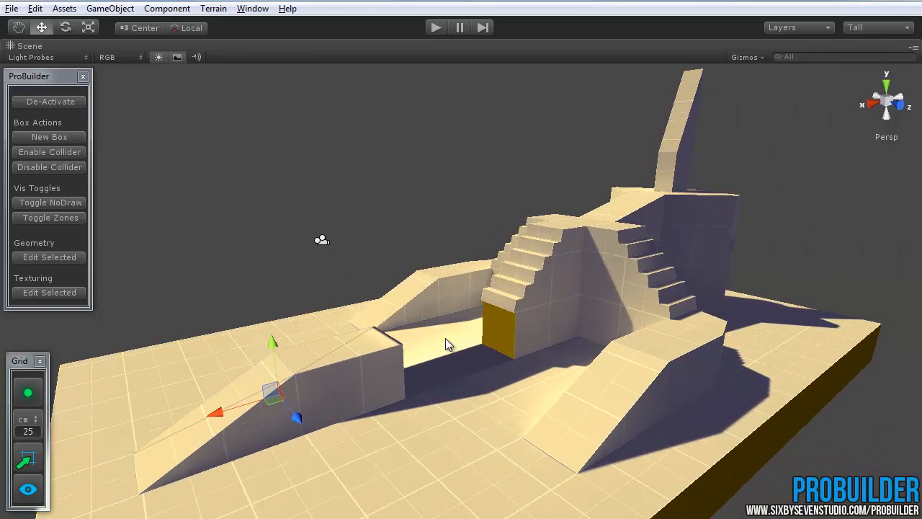
left_click_drag(448, 339, 463, 344, "alt")
- Return the ramp to its place against the left staircase and deselect it
left_click_drag(228, 426, 552, 426)
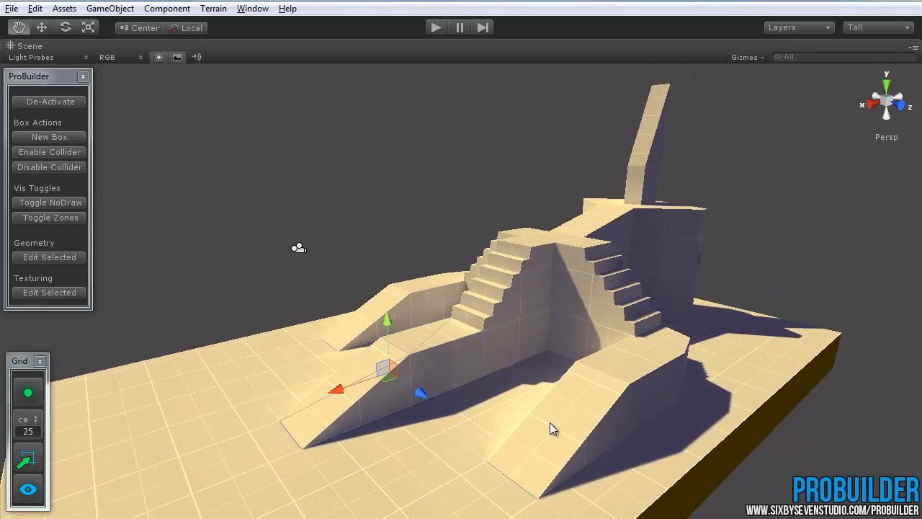
left_click(429, 201)
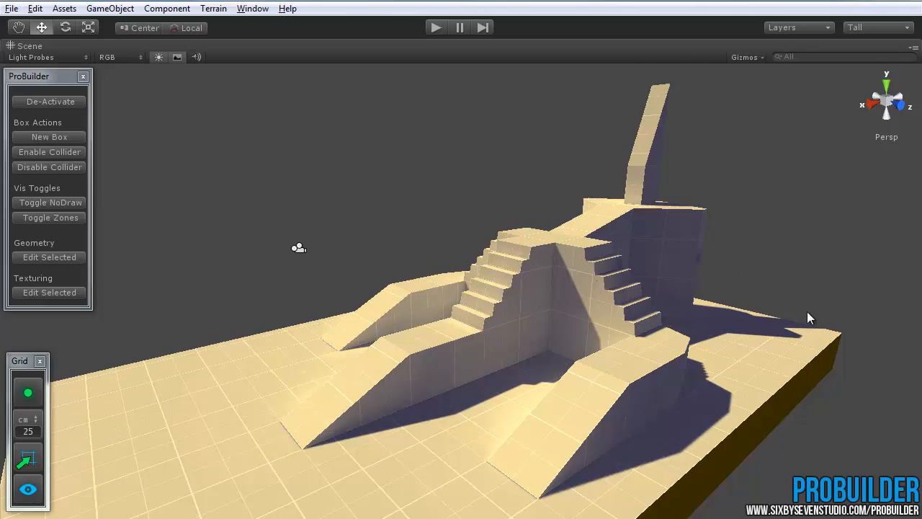